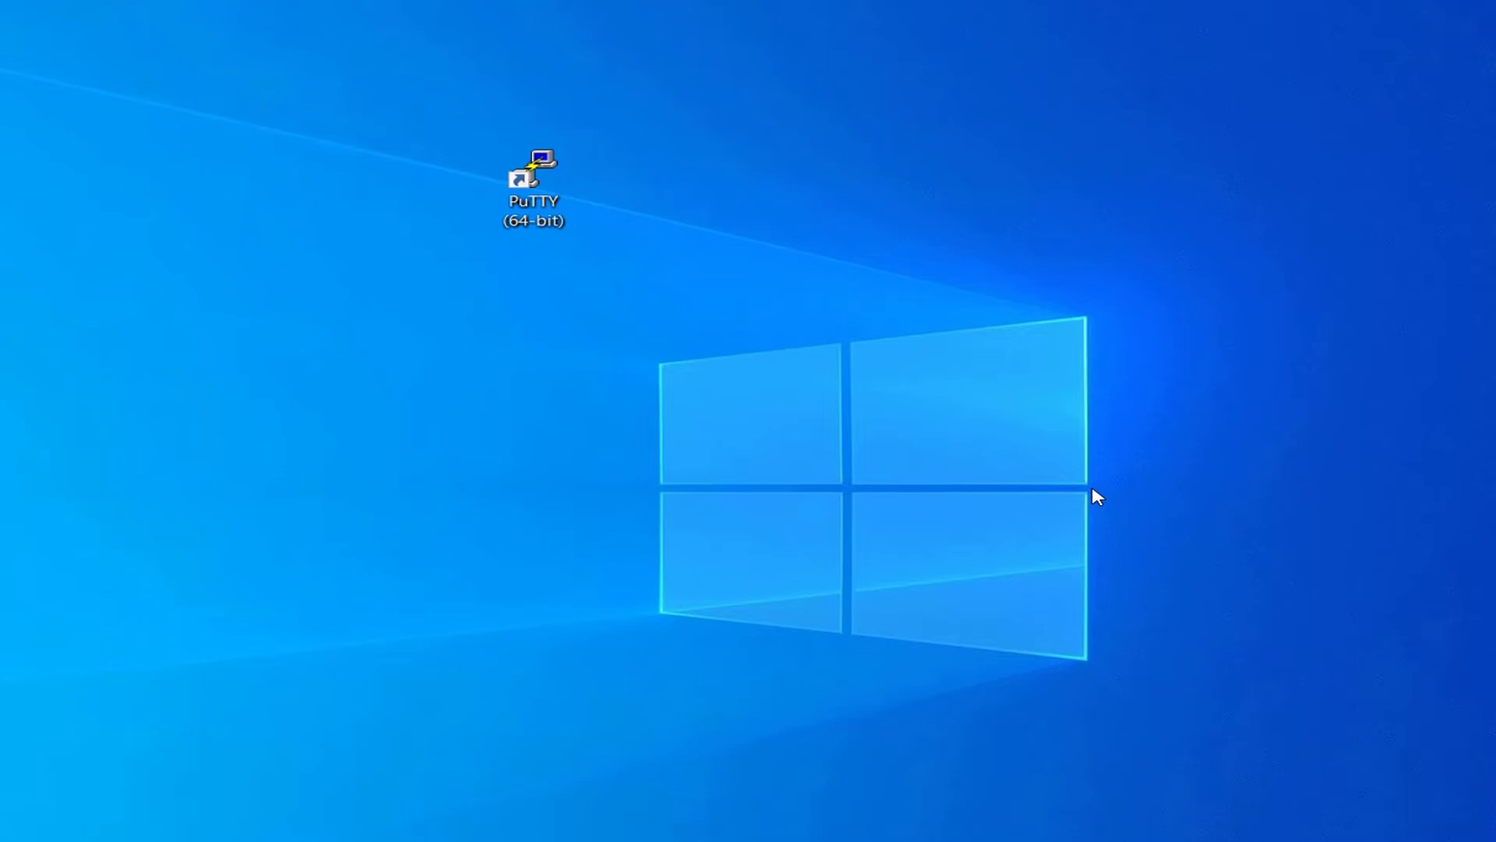
Launch PuTTY, connect to the Fibre Channel switch, and log in as root.
double_click(534, 208)
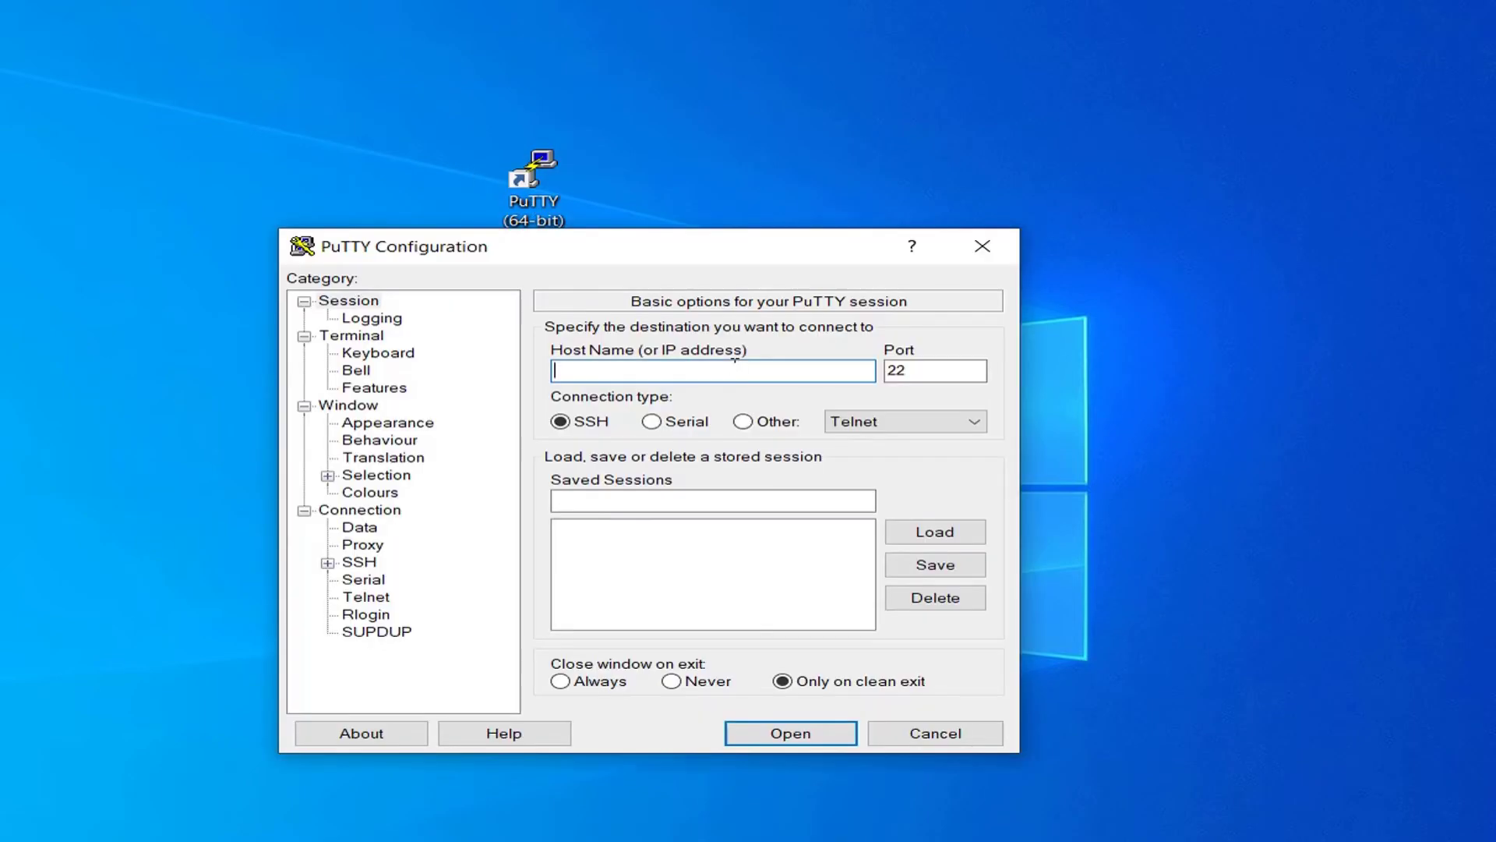
click(806, 739)
text(root)
key(Return)
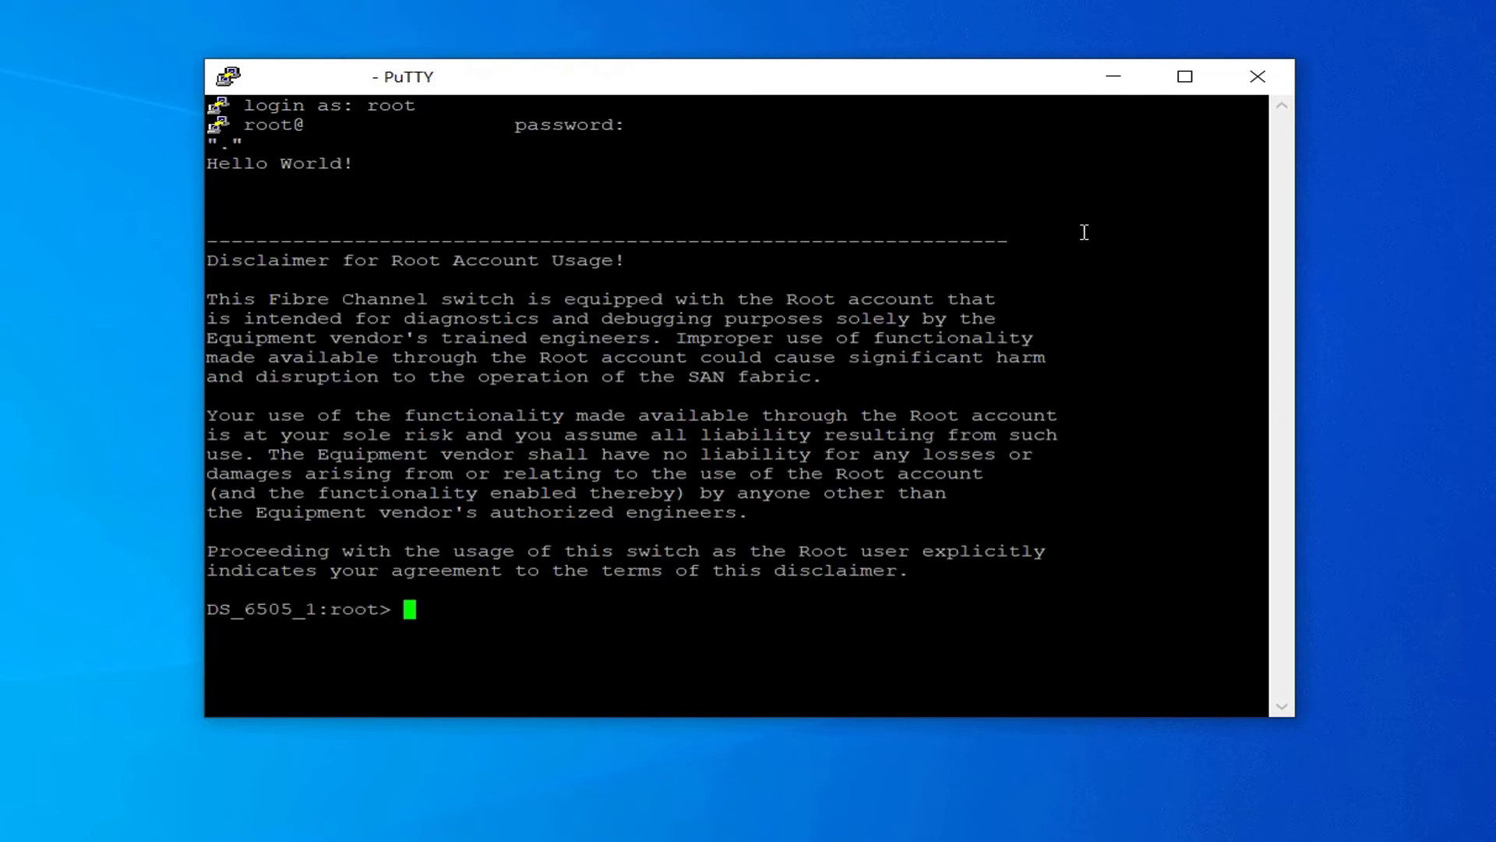
text(pa)
text(sswd )
text(admin)
Run passwd admin, then enter and confirm the new admin password.
key(Return)
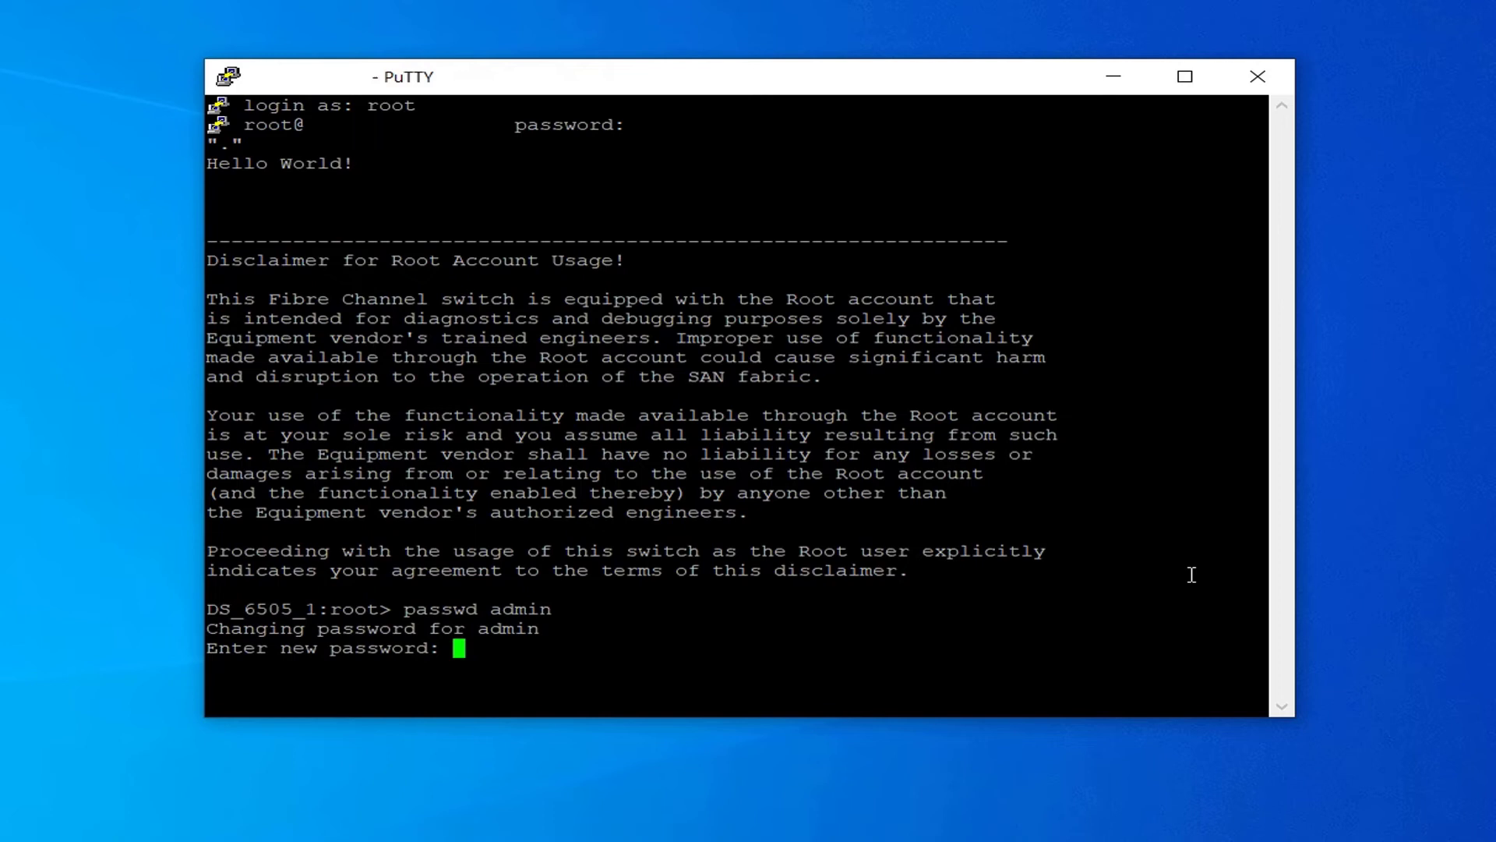
key(Return)
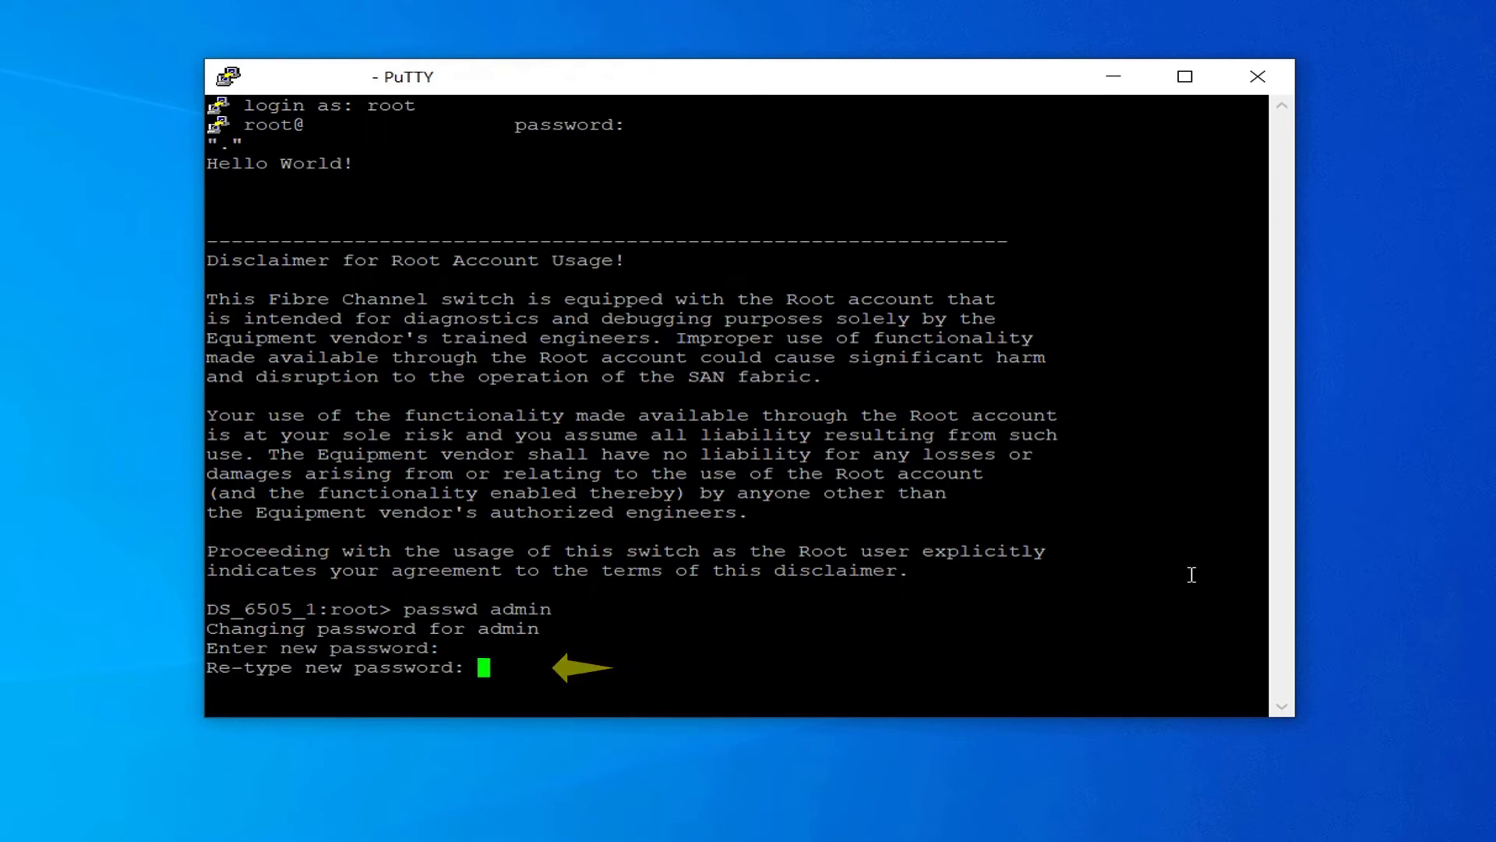
key(Return)
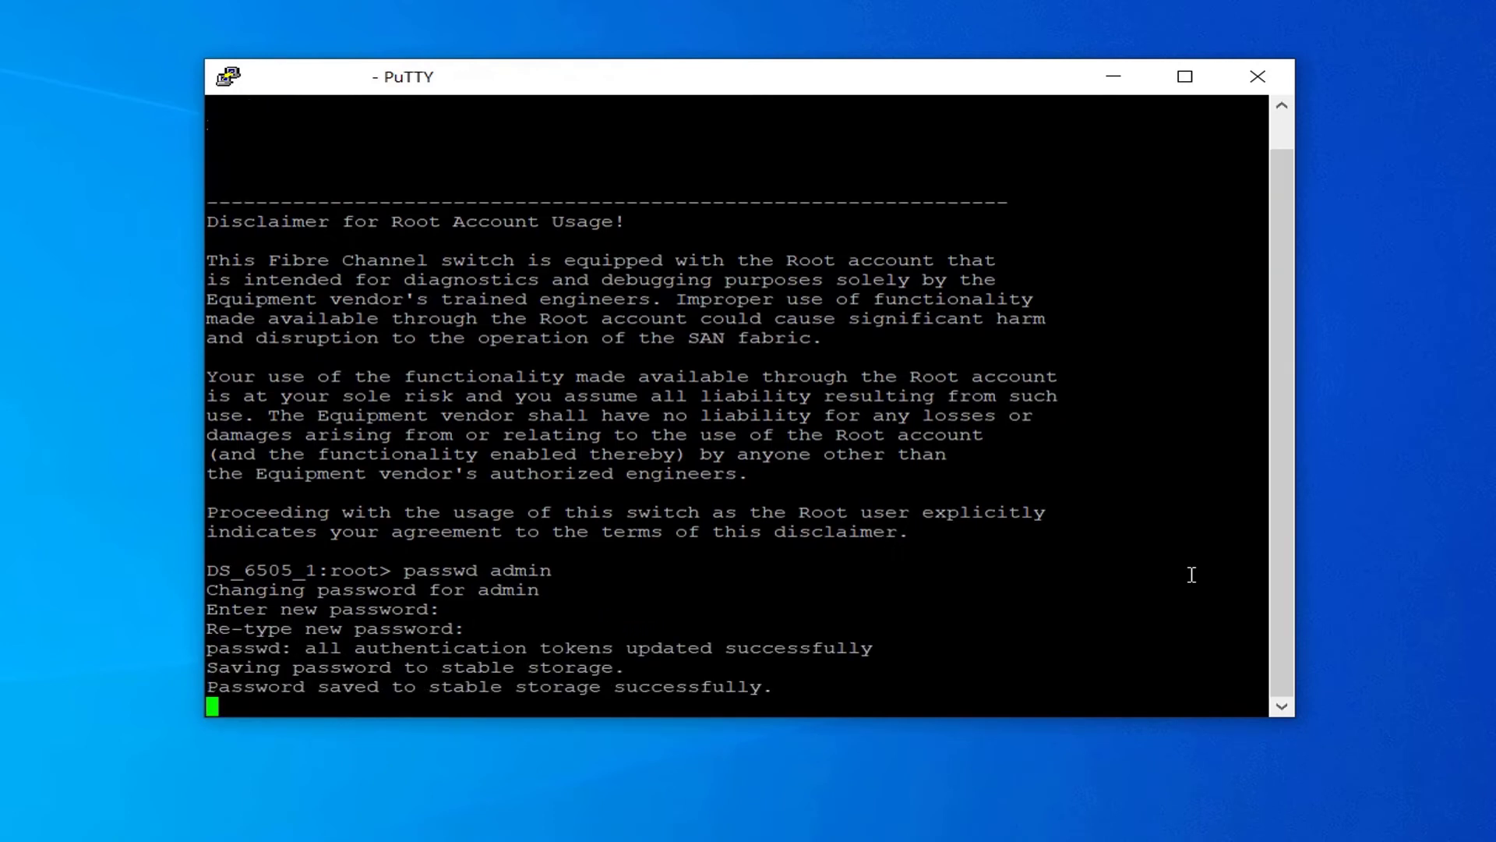